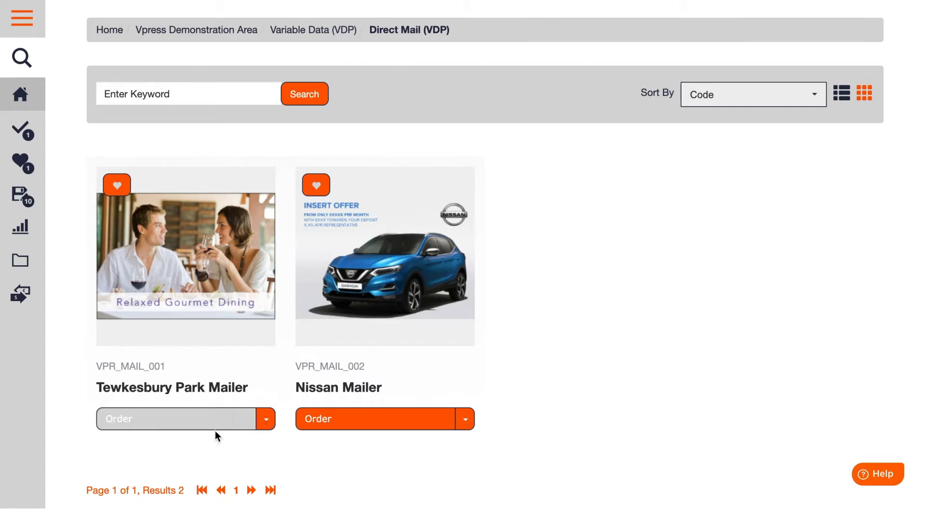
Start a batch order of the Tewkesbury Park Mailer.
{"action": "left_click", "coordinate": [266, 418]}
{"action": "left_click", "coordinate": [160, 451]}
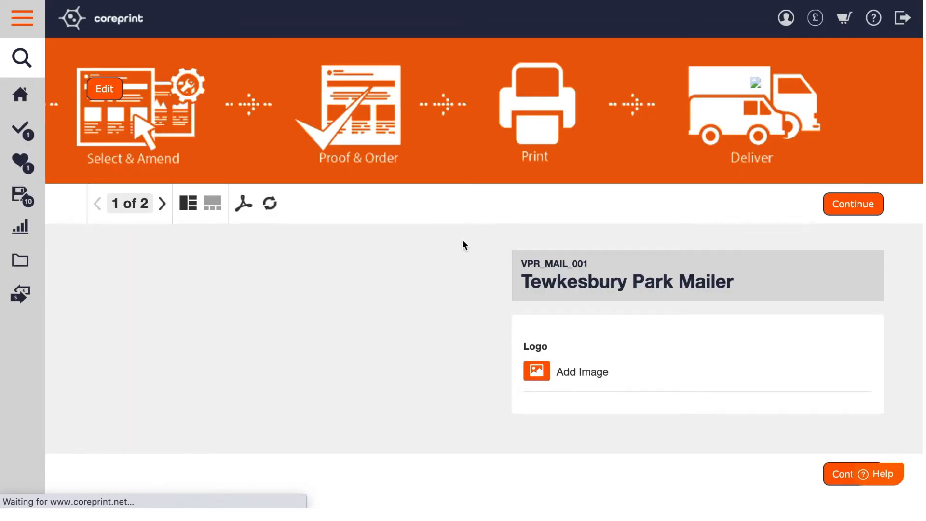
{"action": "scroll", "coordinate": [465, 234], "scroll_direction": "down", "scroll_amount": 2}
{"action": "scroll", "coordinate": [466, 239], "scroll_direction": "down", "scroll_amount": 1}
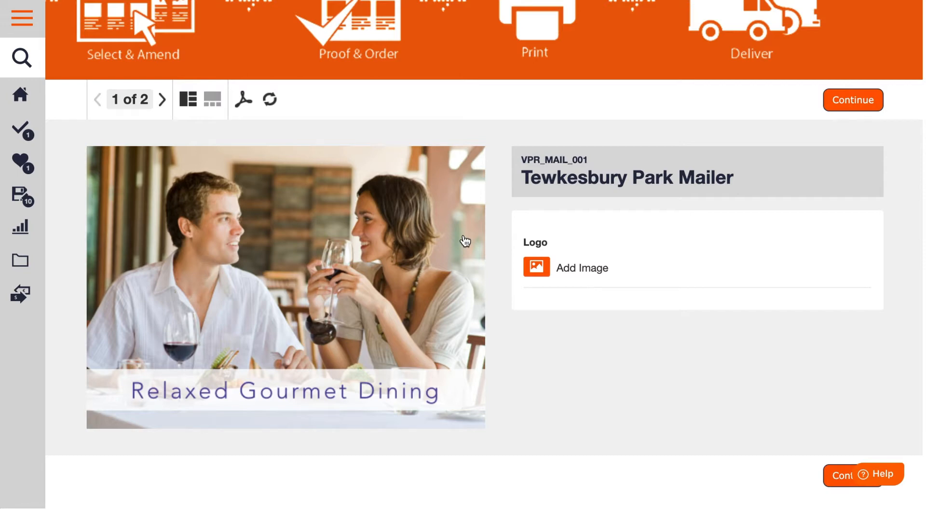
Browse the available images for the mailer's logo.
{"action": "left_click", "coordinate": [536, 271]}
{"action": "left_click", "coordinate": [232, 235]}
{"action": "left_click", "coordinate": [724, 91]}
On page 2 of the mailer, set the offer period from 30-09-2020 to 29-10-2020.
{"action": "left_click", "coordinate": [163, 100]}
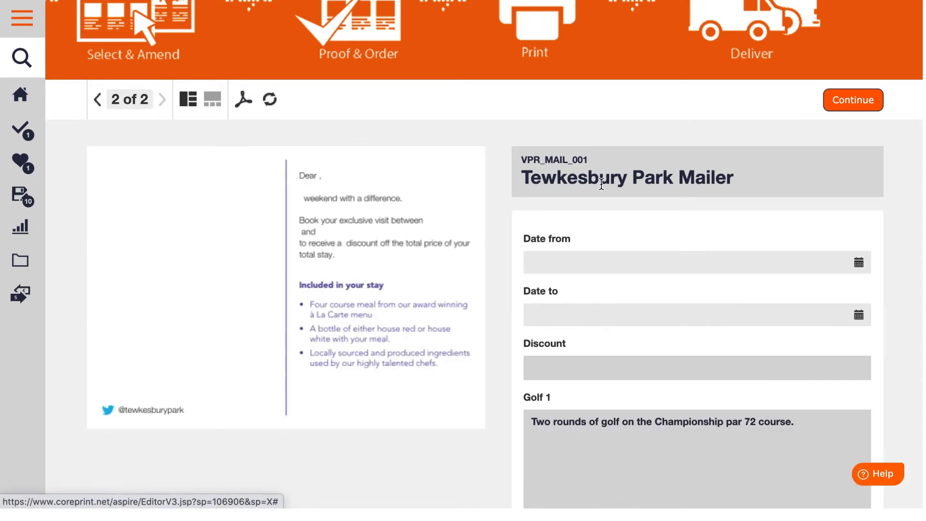
{"action": "scroll", "coordinate": [666, 152], "scroll_direction": "down", "scroll_amount": 2}
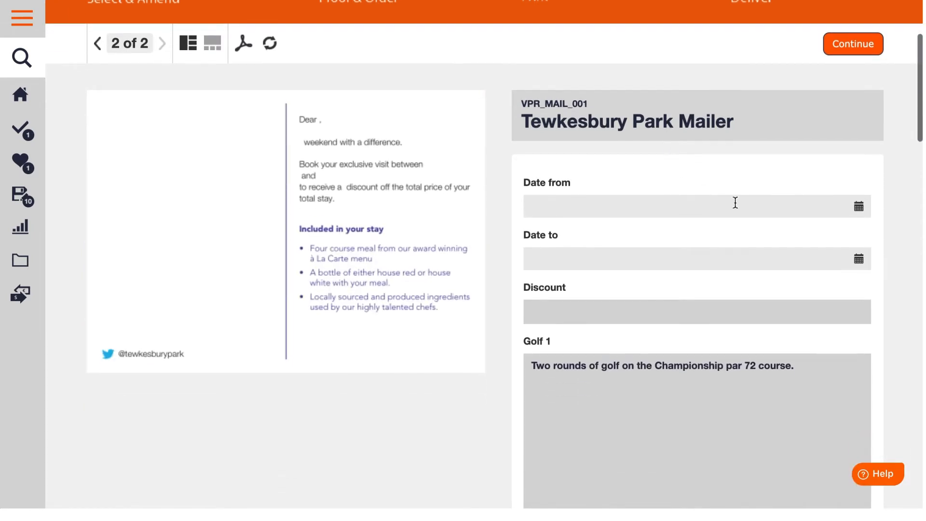
{"action": "left_click", "coordinate": [833, 207]}
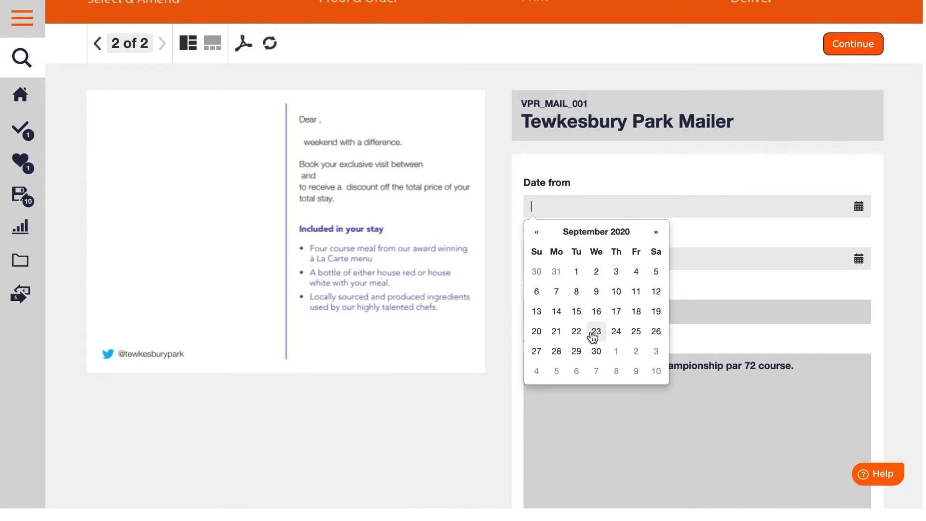
{"action": "left_click", "coordinate": [596, 351]}
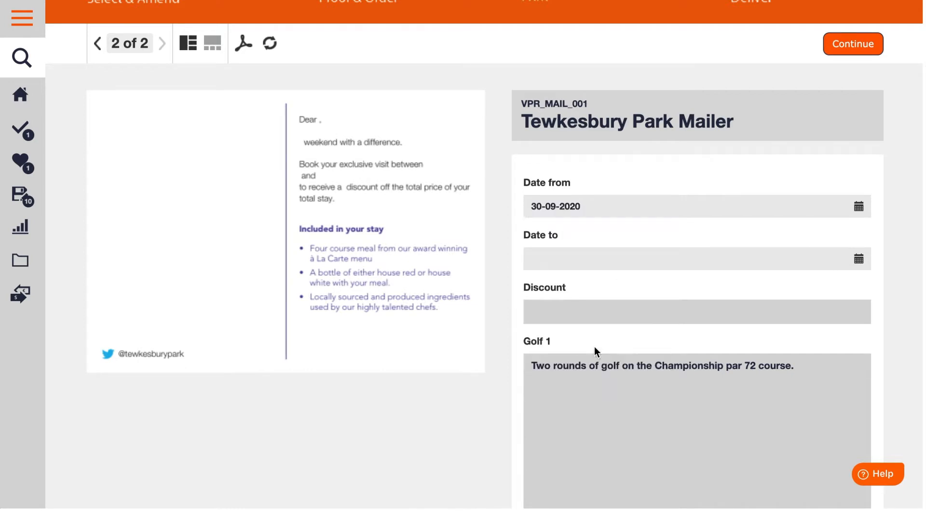
{"action": "left_click", "coordinate": [621, 259]}
{"action": "left_click", "coordinate": [655, 94]}
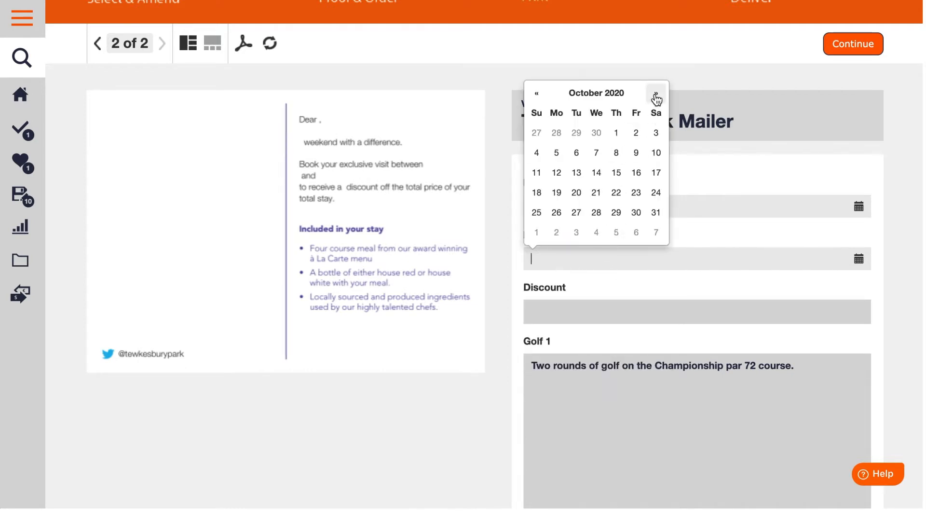
{"action": "left_click", "coordinate": [616, 213]}
Set the mailer's discount to 10% and continue to the spreadsheet upload.
{"action": "left_click", "coordinate": [542, 311]}
{"action": "type", "text": "10%"}
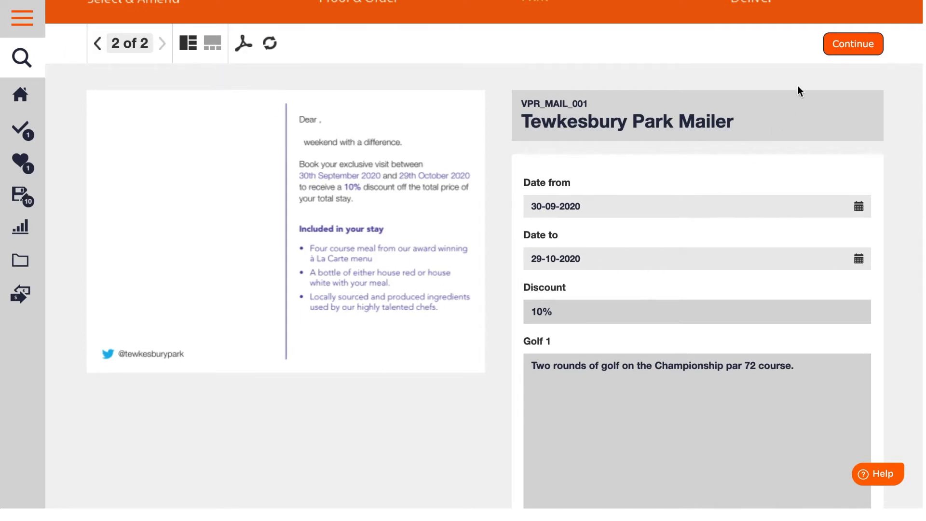
{"action": "left_click", "coordinate": [852, 44]}
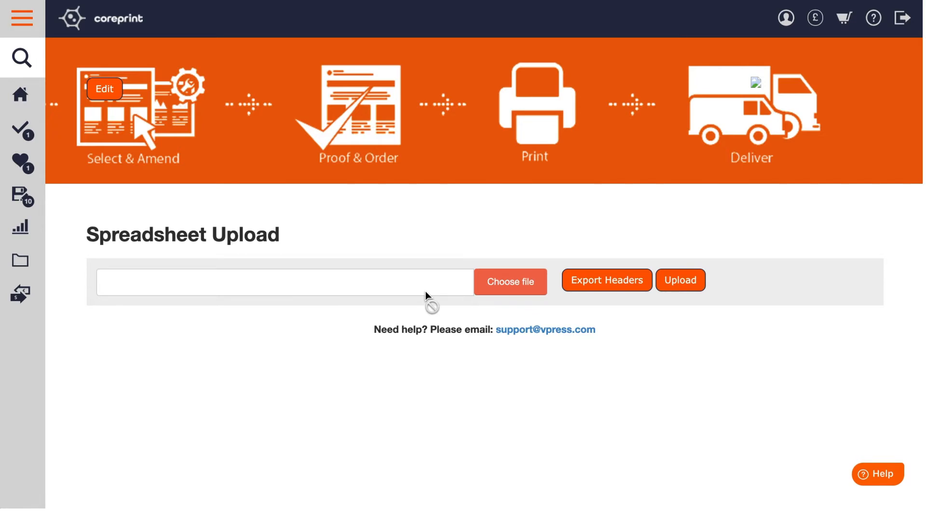
Export the spreadsheet headers and examine the column headings of the downloaded file in Excel.
{"action": "left_click", "coordinate": [606, 287]}
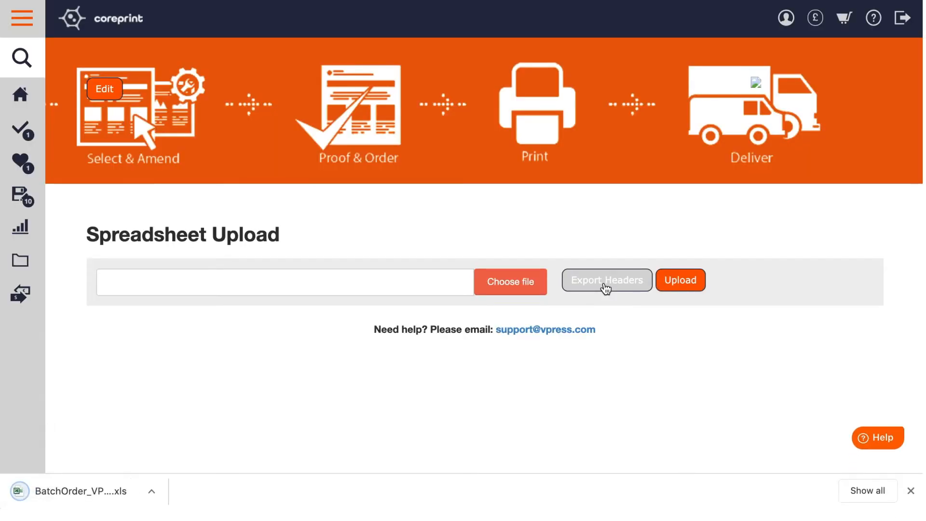
{"action": "left_click", "coordinate": [48, 491]}
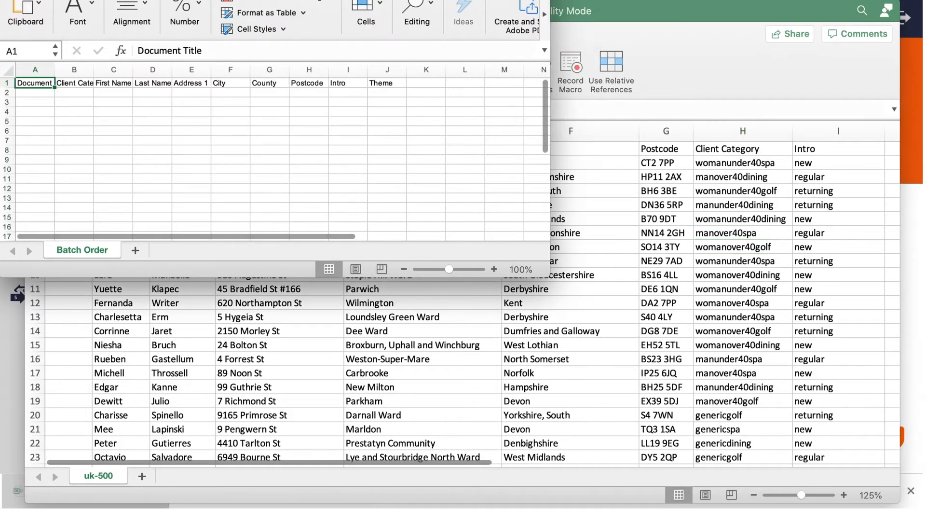
{"action": "left_click_drag", "start_coordinate": [328, 0], "coordinate": [386, 25]}
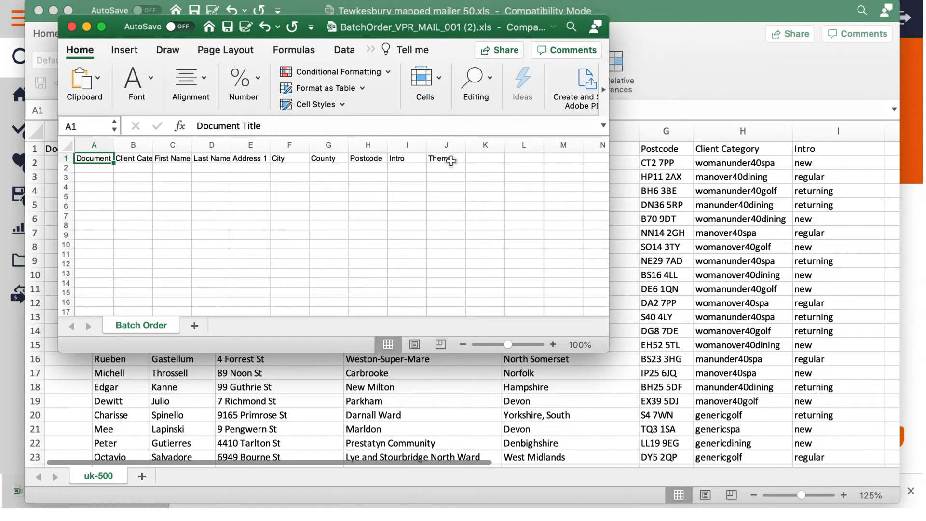
{"action": "left_click", "coordinate": [72, 26]}
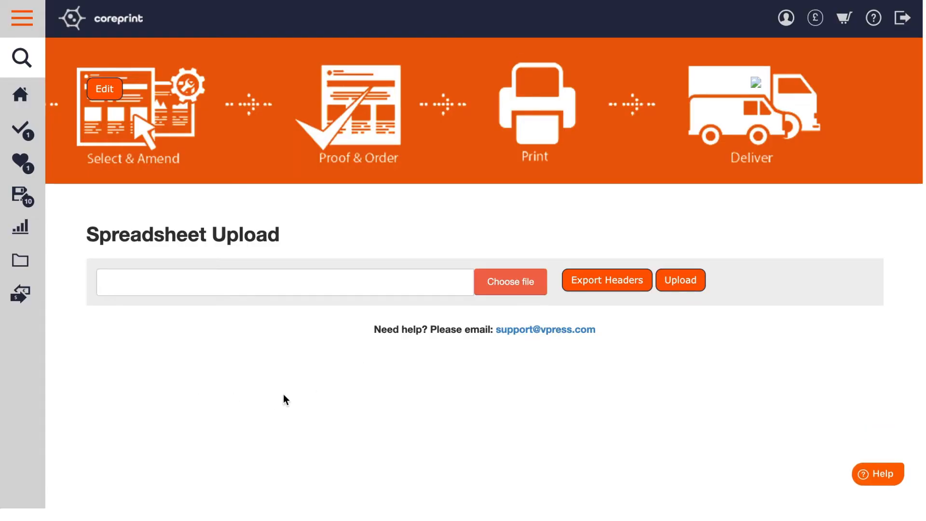
Upload the recipient spreadsheet "Tewkesbury mapped mailer 50.xls" from the Test file folder.
{"action": "left_click", "coordinate": [502, 295]}
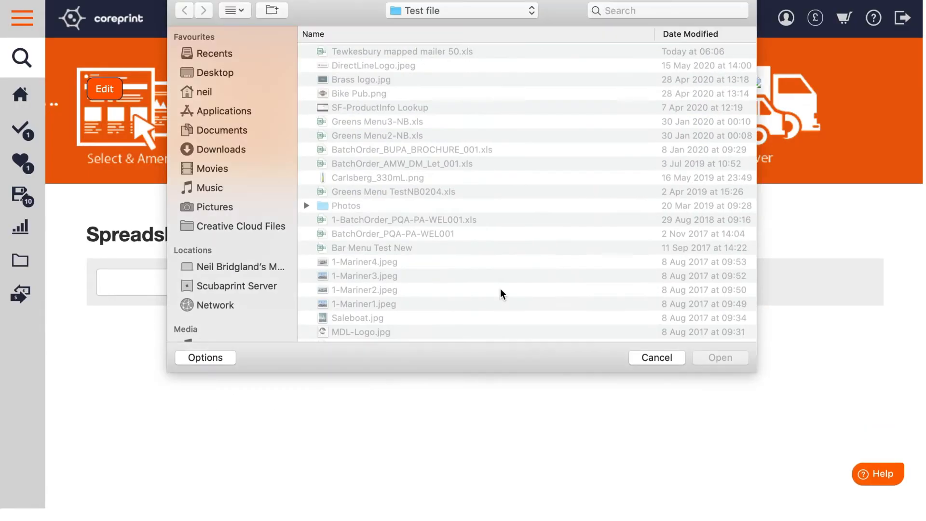
{"action": "left_click", "coordinate": [355, 52]}
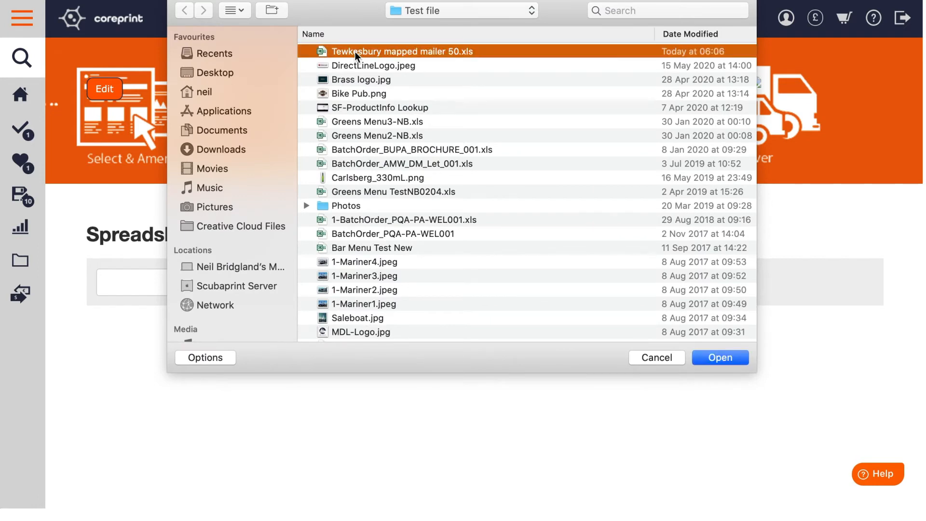
{"action": "left_click", "coordinate": [711, 357]}
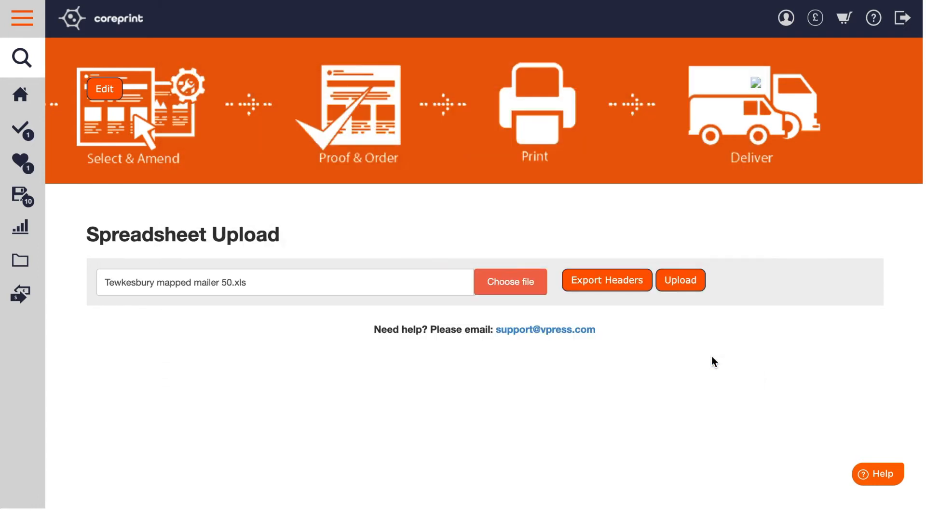
{"action": "left_click", "coordinate": [685, 282]}
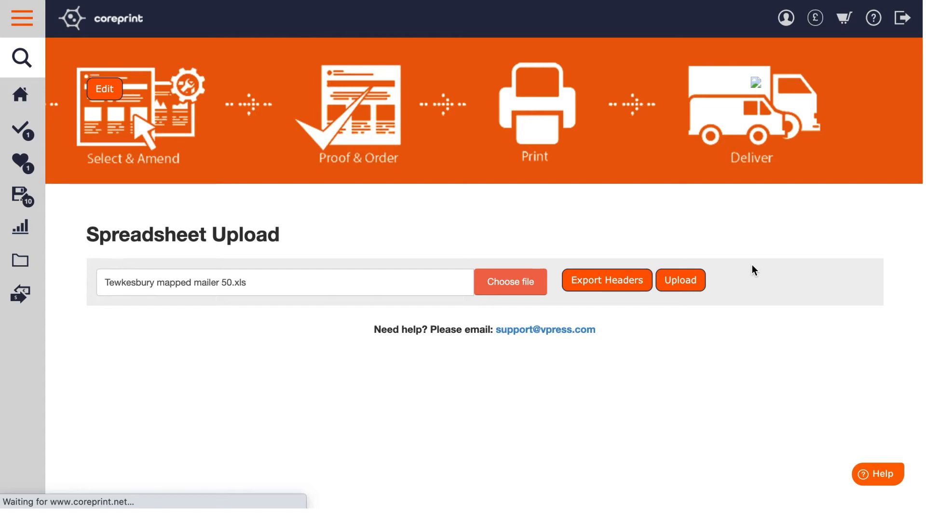
Look through the uploaded recipient list and examine both pages of the first recipient's PDF proof.
{"action": "scroll", "coordinate": [754, 270], "scroll_direction": "down", "scroll_amount": 5}
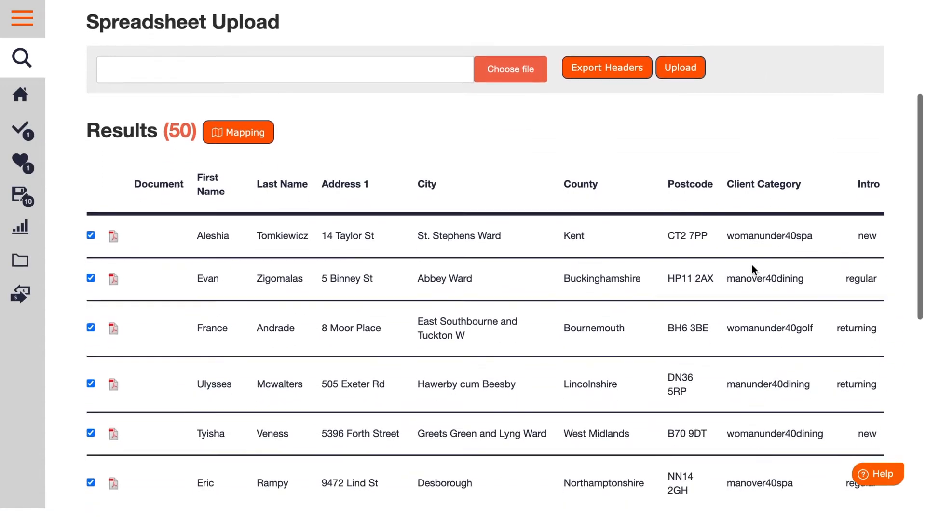
{"action": "scroll", "coordinate": [752, 264], "scroll_direction": "down", "scroll_amount": 2}
{"action": "scroll", "coordinate": [407, 196], "scroll_direction": "down", "scroll_amount": 3}
{"action": "scroll", "coordinate": [407, 196], "scroll_direction": "down", "scroll_amount": 4}
{"action": "scroll", "coordinate": [408, 197], "scroll_direction": "up", "scroll_amount": 12}
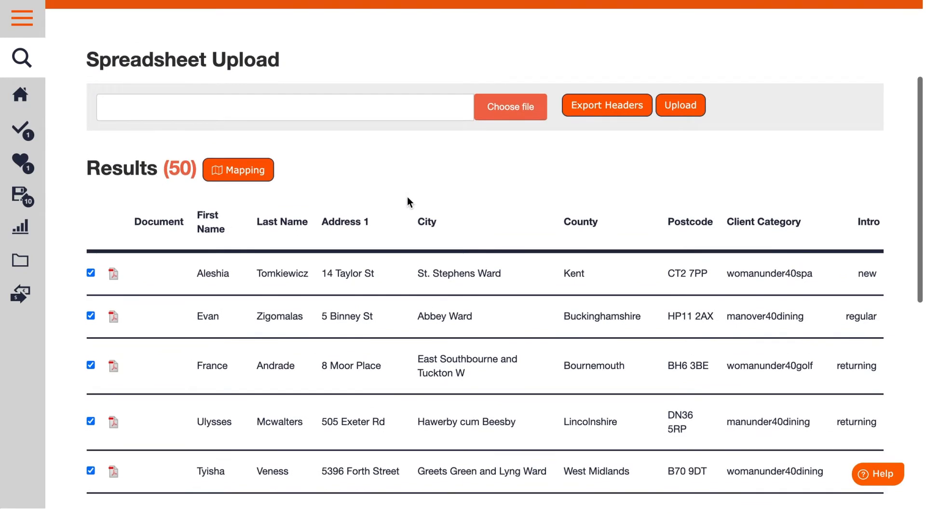
{"action": "left_click", "coordinate": [113, 275]}
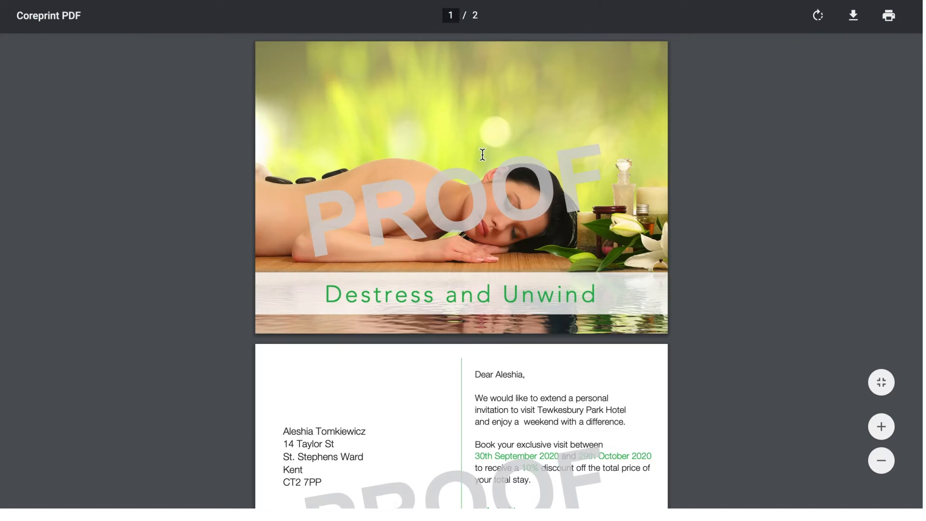
{"action": "scroll", "coordinate": [482, 155], "scroll_direction": "down", "scroll_amount": 3}
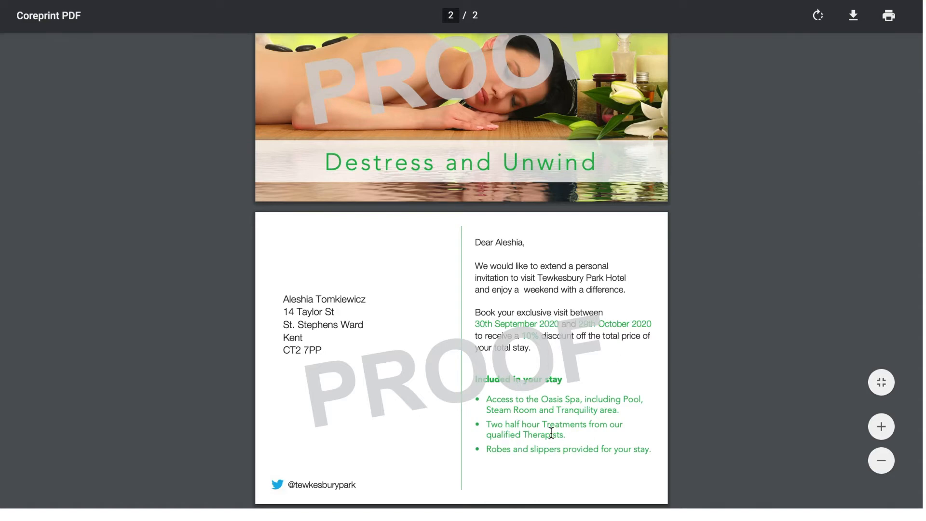
{"action": "scroll", "coordinate": [444, 176], "scroll_direction": "up", "scroll_amount": 3}
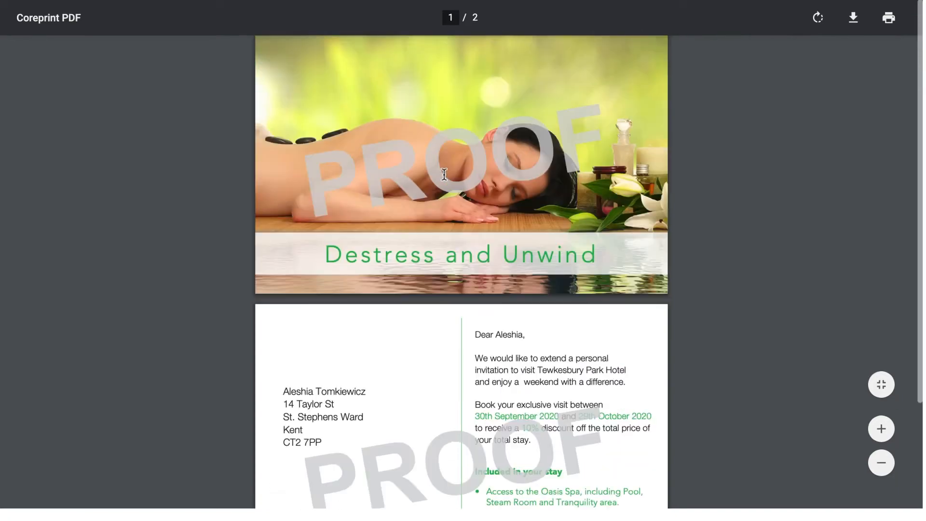
{"action": "key", "text": "super+w"}
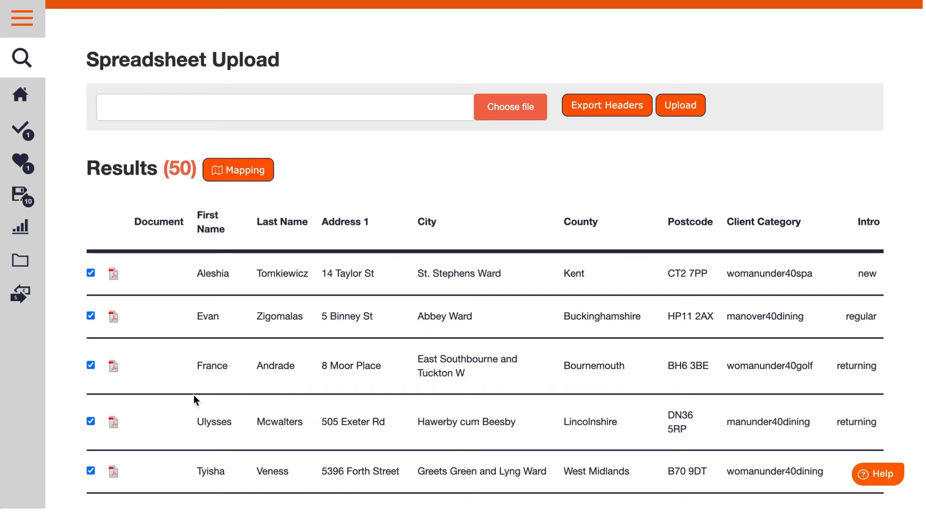
Examine both pages of the PDF proof for the fourth recipient (manunder40dining).
{"action": "left_click", "coordinate": [114, 425]}
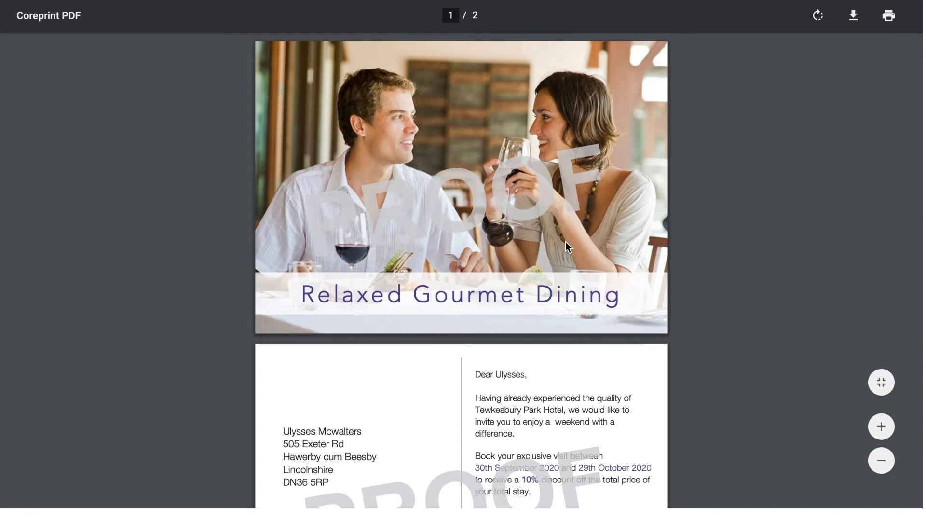
{"action": "scroll", "coordinate": [579, 307], "scroll_direction": "down", "scroll_amount": 3}
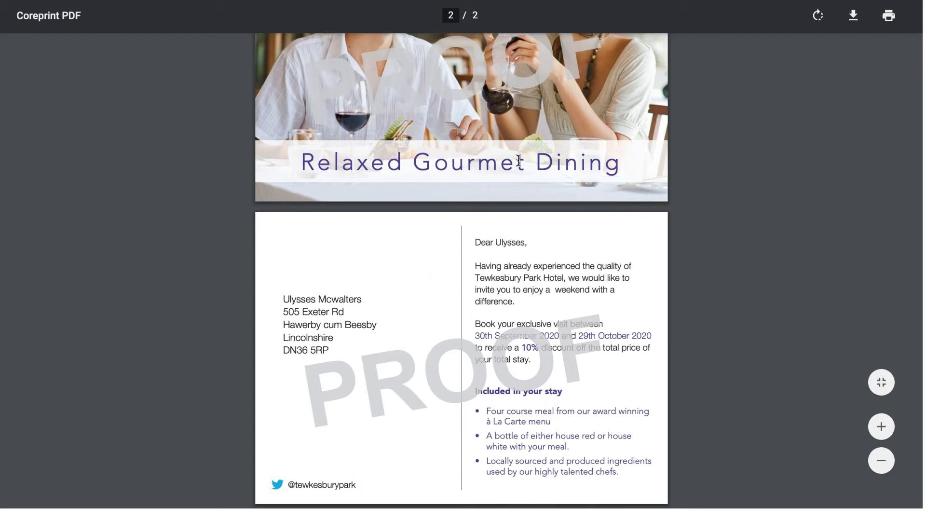
{"action": "scroll", "coordinate": [519, 160], "scroll_direction": "up", "scroll_amount": 3}
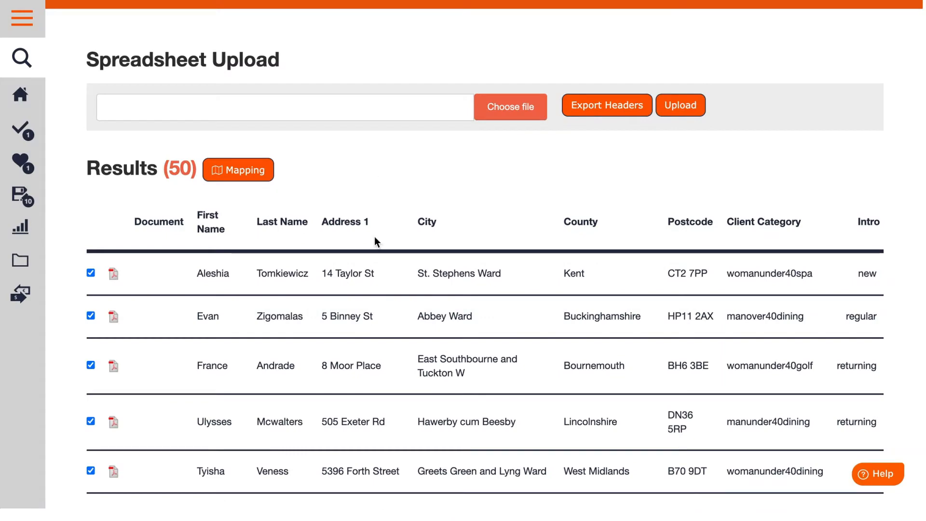
{"action": "scroll", "coordinate": [375, 241], "scroll_direction": "down", "scroll_amount": 5}
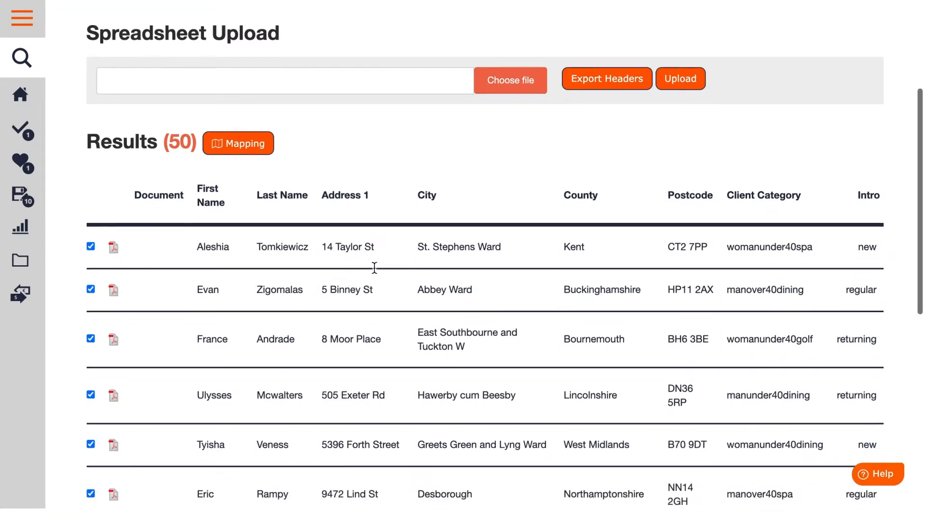
{"action": "scroll", "coordinate": [375, 267], "scroll_direction": "down", "scroll_amount": 4}
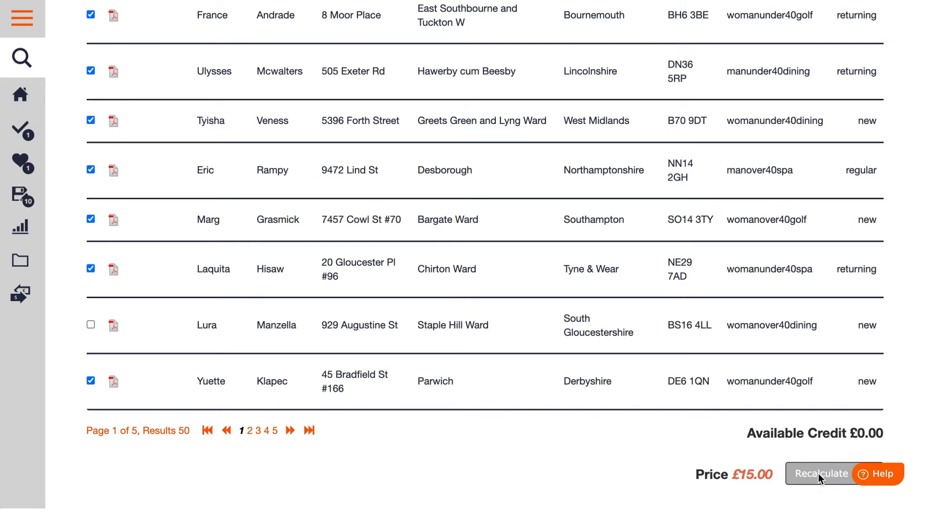
{"action": "scroll", "coordinate": [411, 485], "scroll_direction": "up", "scroll_amount": 8}
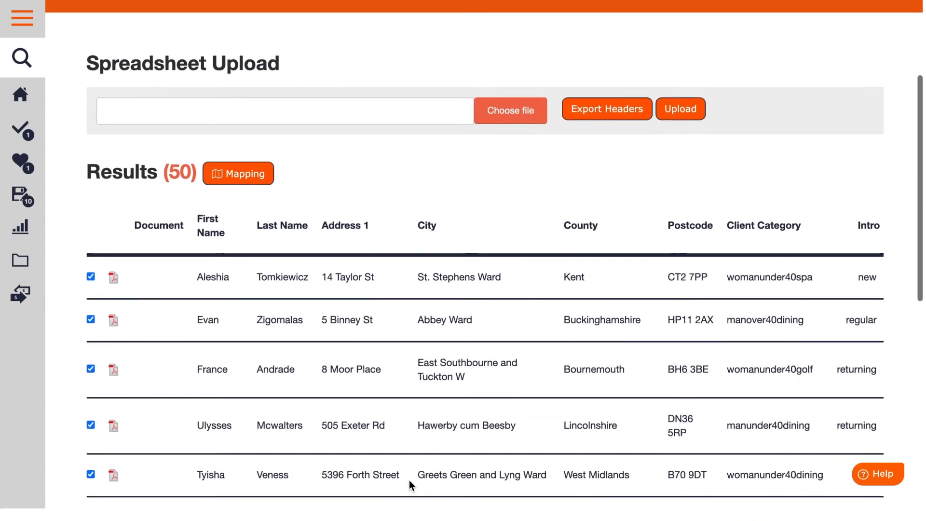
{"action": "scroll", "coordinate": [409, 479], "scroll_direction": "down", "scroll_amount": 8}
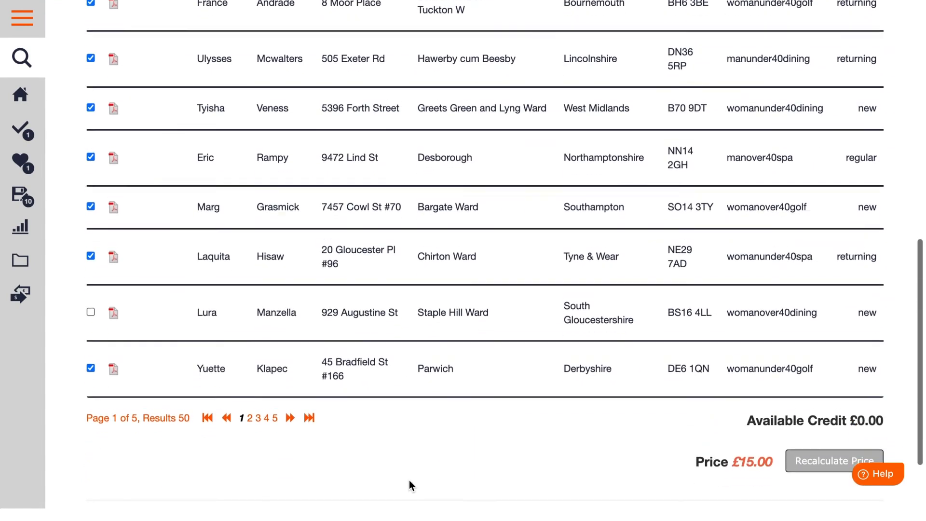
{"action": "scroll", "coordinate": [810, 442], "scroll_direction": "down", "scroll_amount": 1}
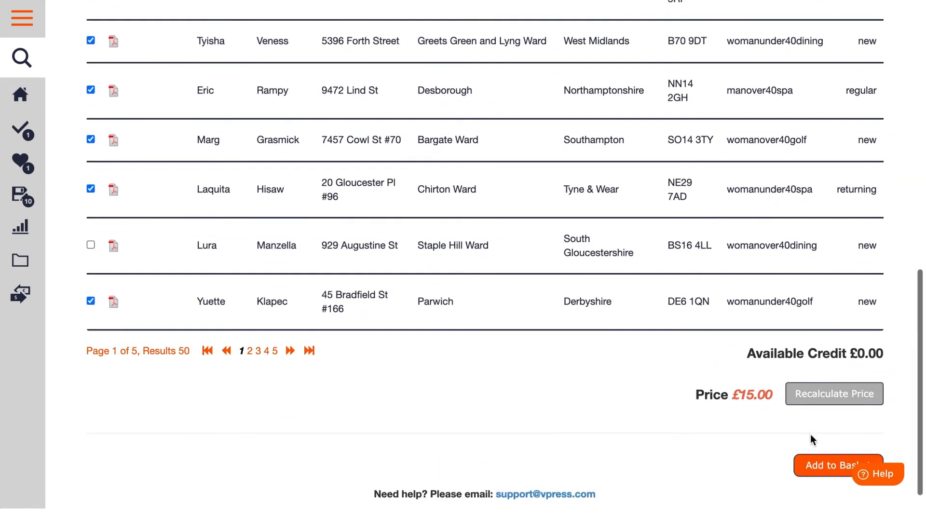
{"action": "scroll", "coordinate": [618, 393], "scroll_direction": "down", "scroll_amount": 1}
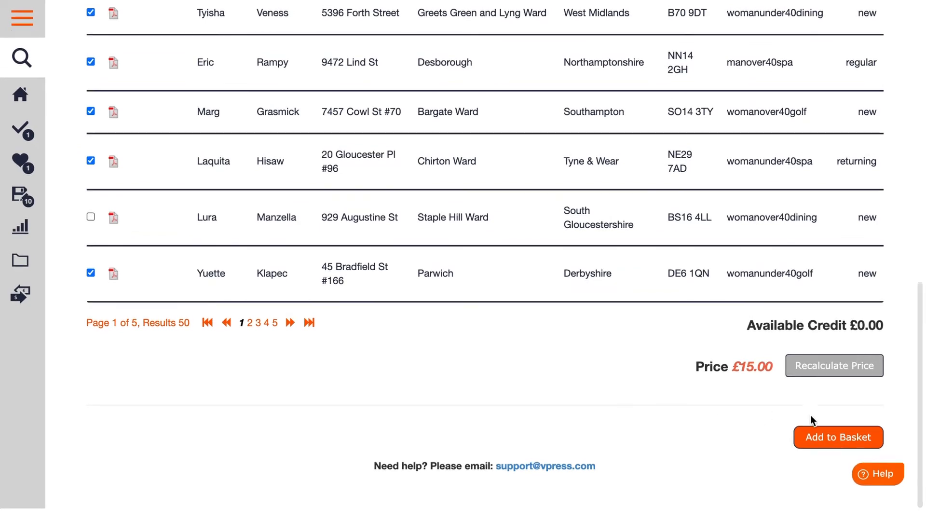
Add the batch order to the basket and proceed to checkout.
{"action": "left_click", "coordinate": [828, 443]}
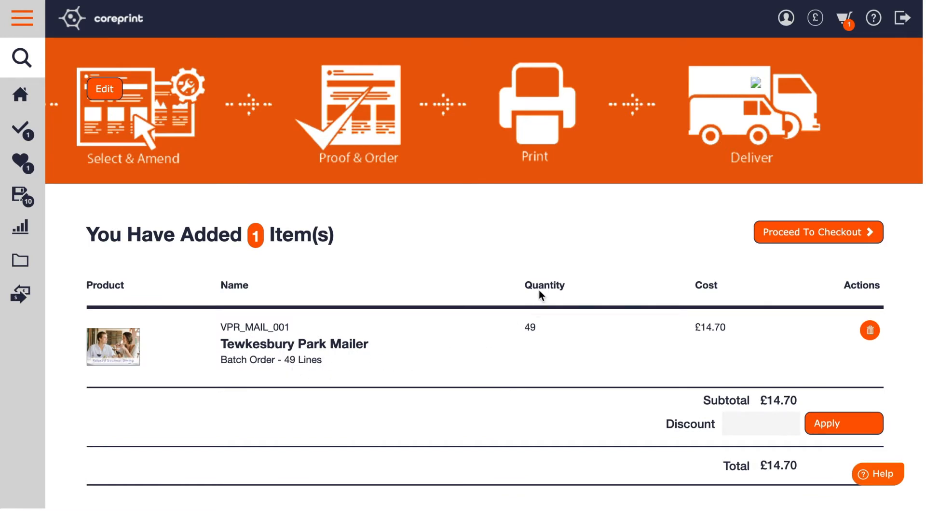
{"action": "scroll", "coordinate": [538, 290], "scroll_direction": "down", "scroll_amount": 3}
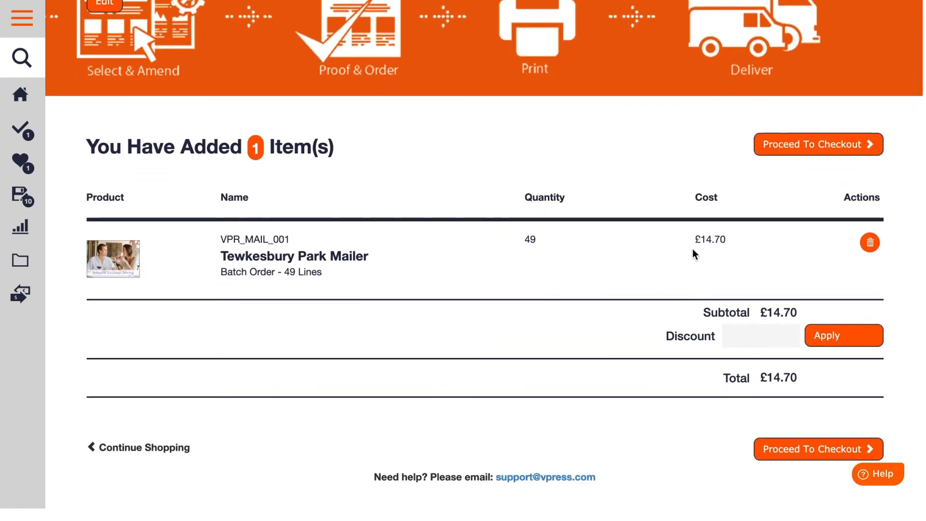
{"action": "left_click", "coordinate": [808, 453]}
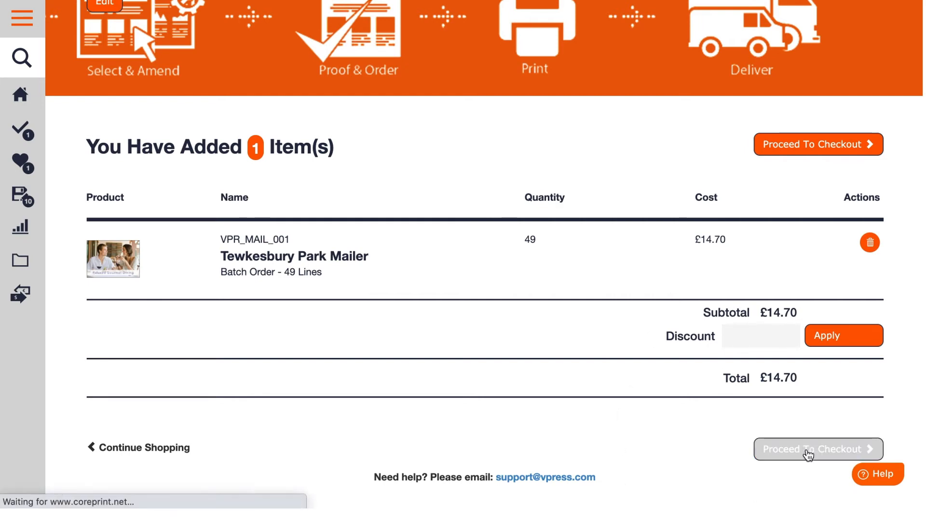
Set the PO number to Demo PO and choose Vpress Test as the delivery address.
{"action": "scroll", "coordinate": [473, 211], "scroll_direction": "down", "scroll_amount": 4}
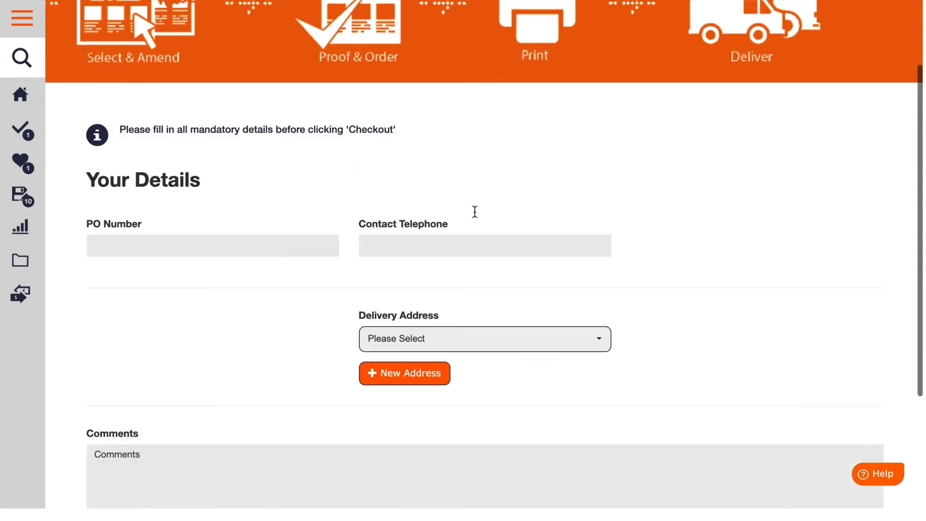
{"action": "left_click", "coordinate": [125, 164]}
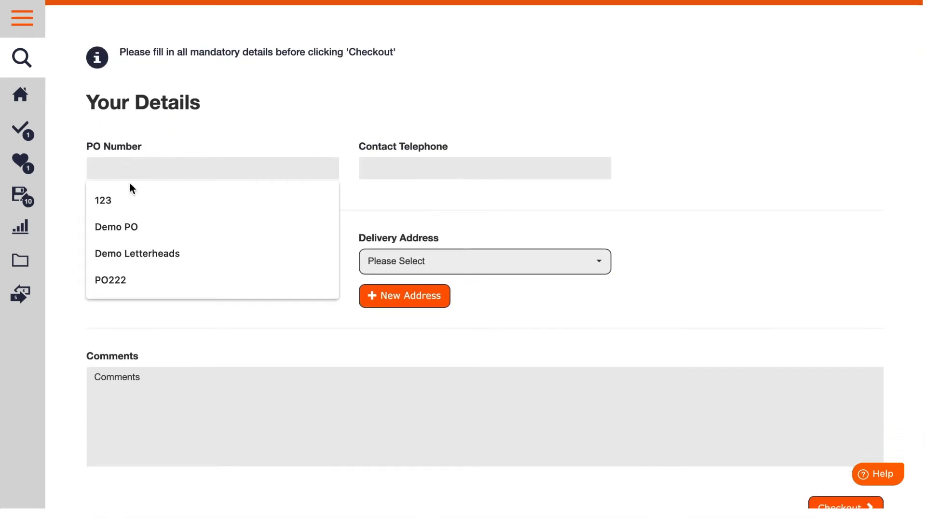
{"action": "left_click", "coordinate": [132, 226]}
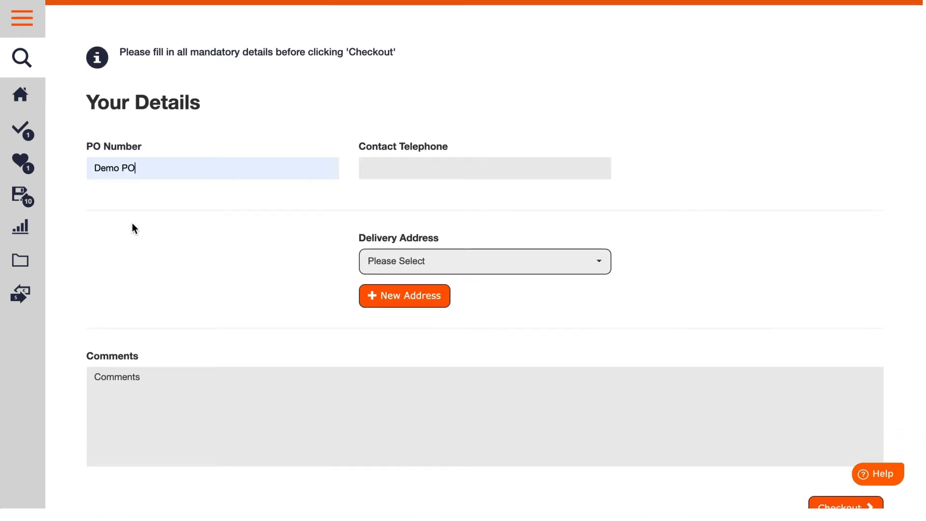
{"action": "left_click", "coordinate": [391, 176]}
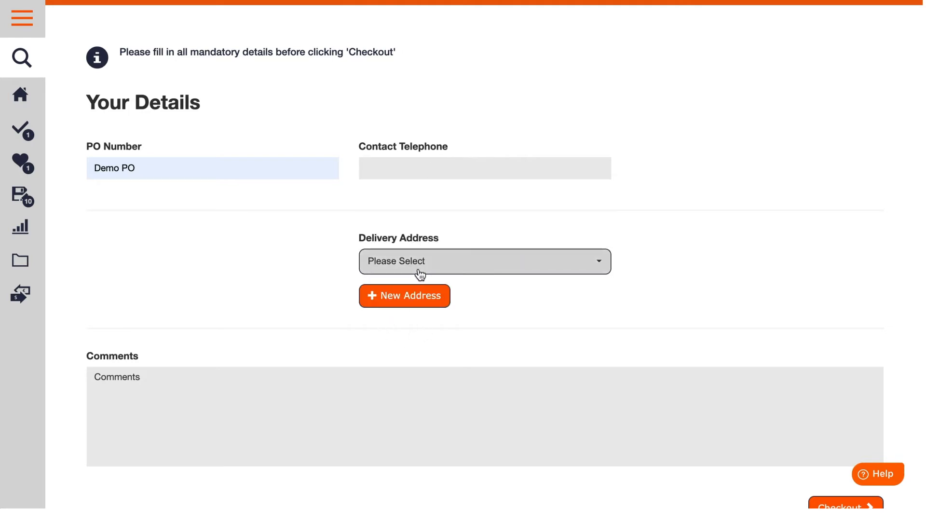
{"action": "left_click", "coordinate": [438, 270]}
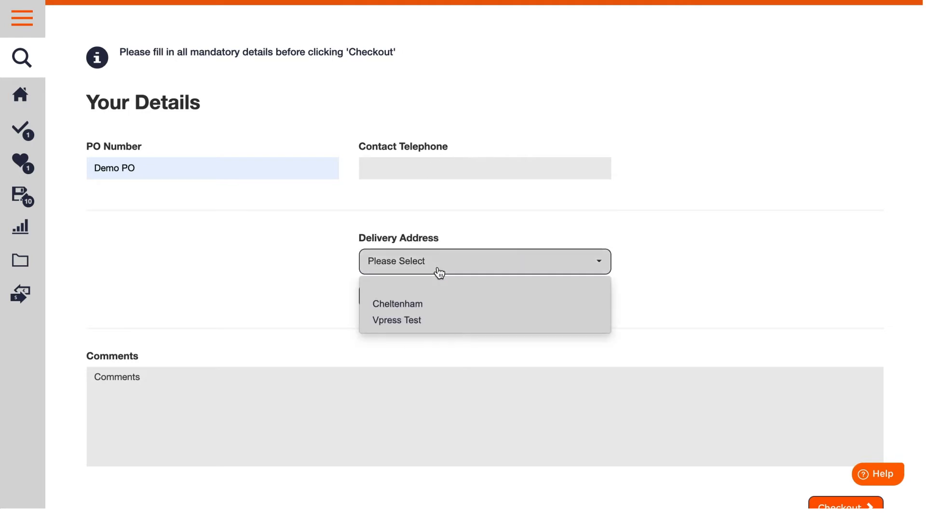
{"action": "left_click", "coordinate": [417, 320]}
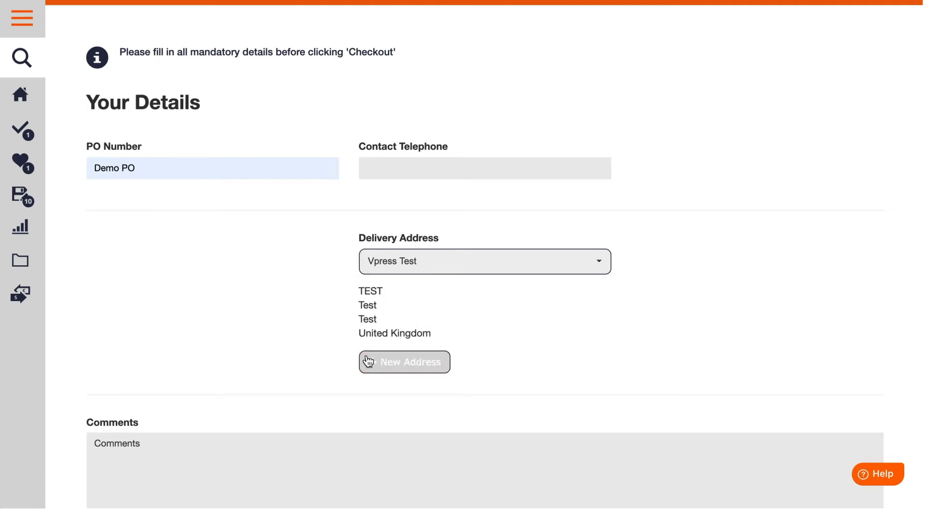
Check out the order without comments and look over the order confirmation.
{"action": "scroll", "coordinate": [243, 311], "scroll_direction": "down", "scroll_amount": 3}
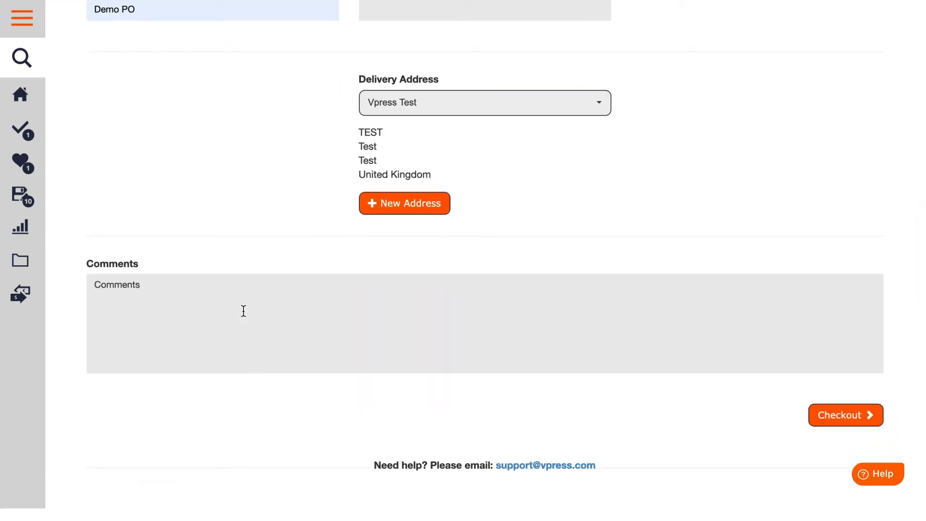
{"action": "left_click", "coordinate": [824, 418]}
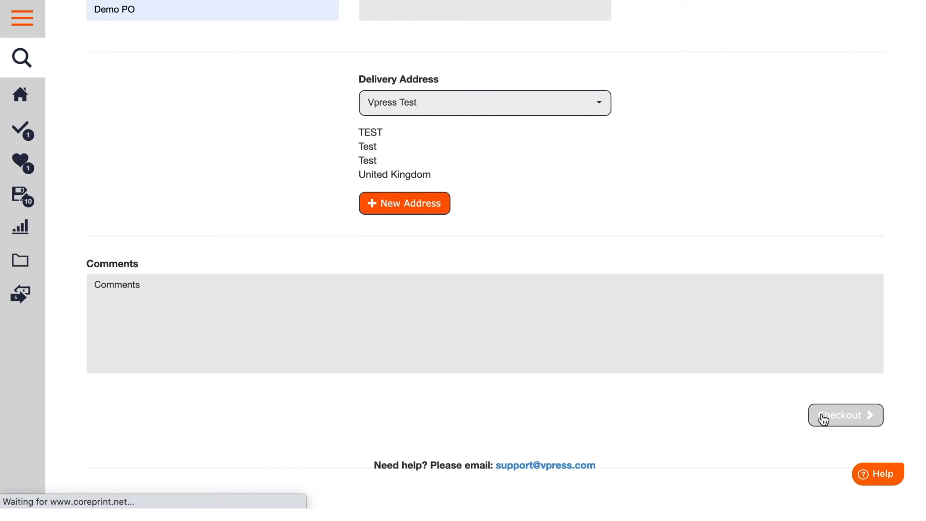
{"action": "scroll", "coordinate": [444, 256], "scroll_direction": "down", "scroll_amount": 2}
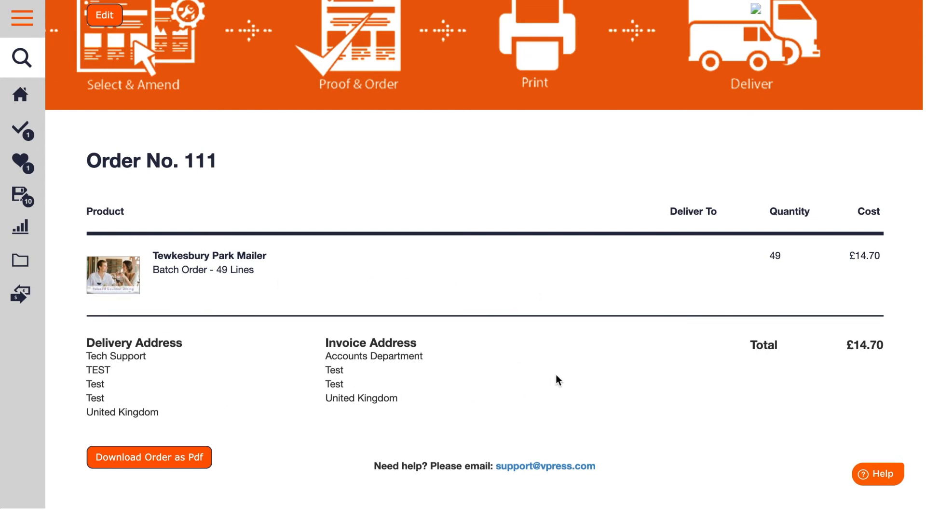
{"action": "scroll", "coordinate": [556, 375], "scroll_direction": "up", "scroll_amount": 2}
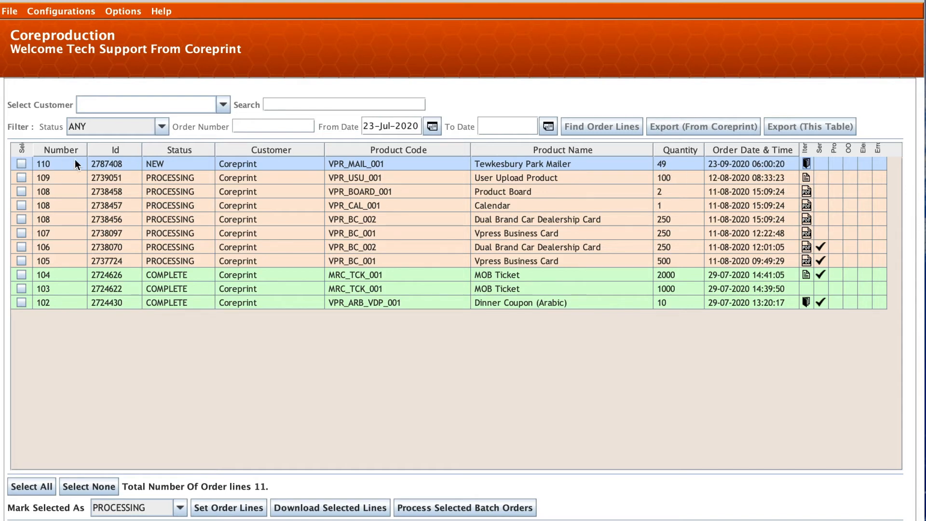
Switch to Coreproduction and process the new Tewkesbury Park Mailer batch order with Desktop as the destination folder.
{"action": "left_click", "coordinate": [806, 167]}
{"action": "left_click", "coordinate": [446, 297]}
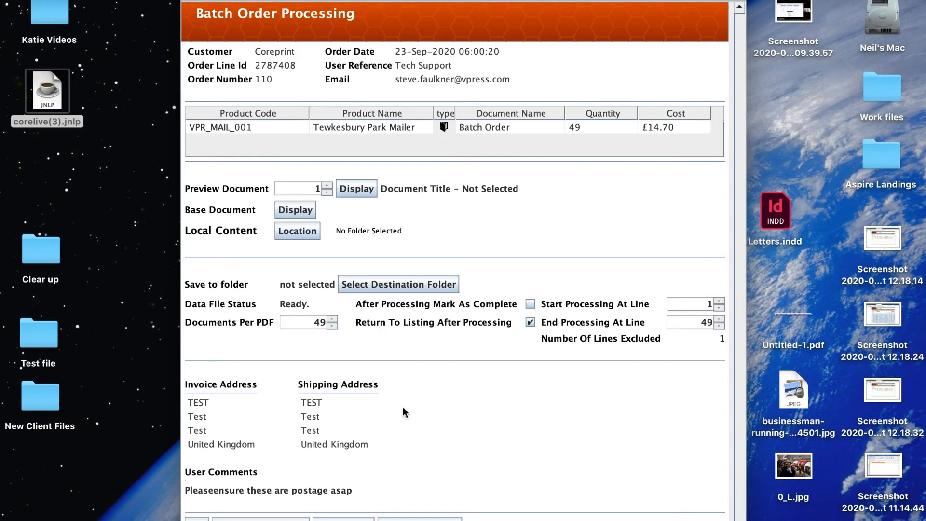
{"action": "left_click", "coordinate": [407, 284]}
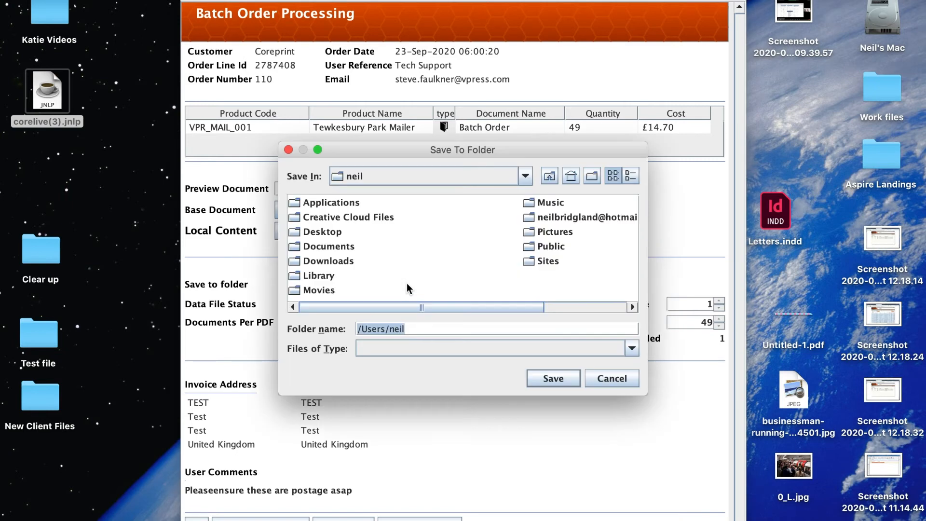
{"action": "left_click", "coordinate": [319, 232]}
{"action": "left_click", "coordinate": [553, 378]}
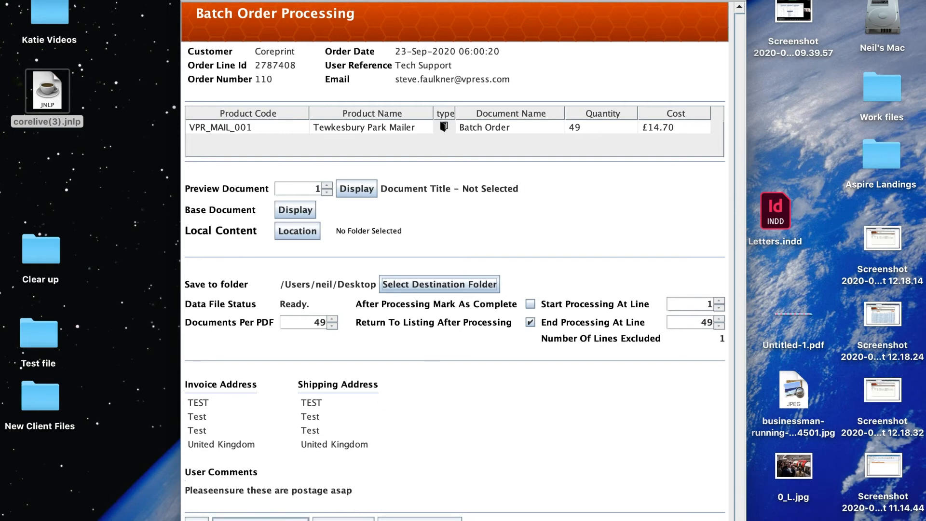
{"action": "left_click", "coordinate": [260, 520]}
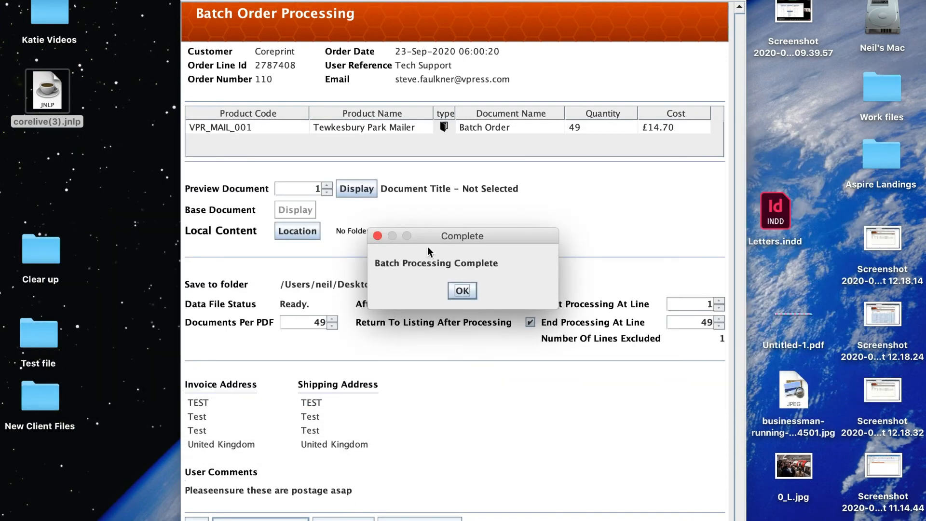
{"action": "left_click", "coordinate": [462, 290]}
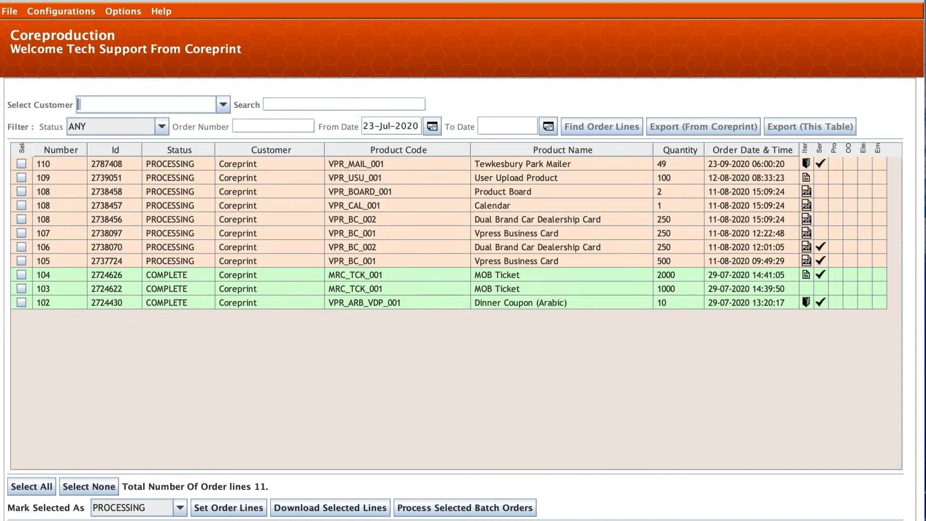
Switch to Adobe Acrobat and open the processed batch PDF for lines 1-49 from the Desktop.
{"action": "left_click", "coordinate": [136, 512]}
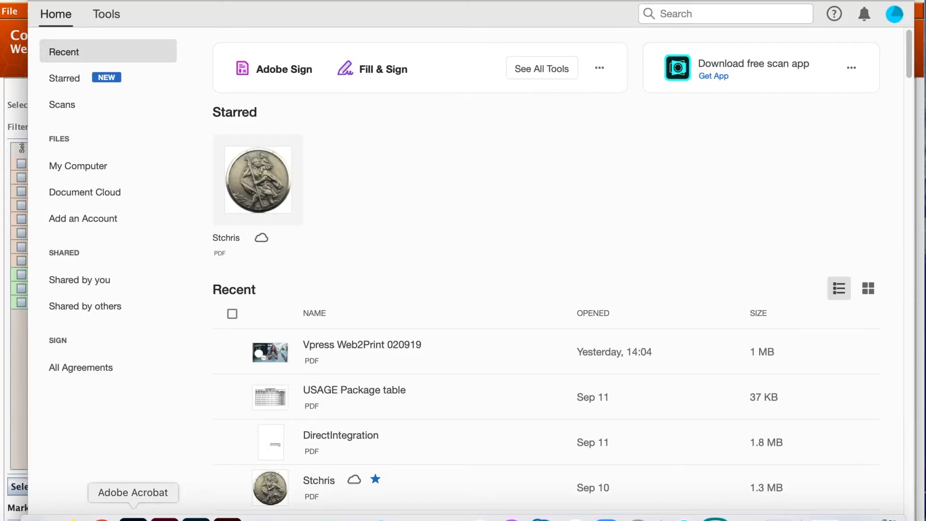
{"action": "left_click", "coordinate": [138, 1]}
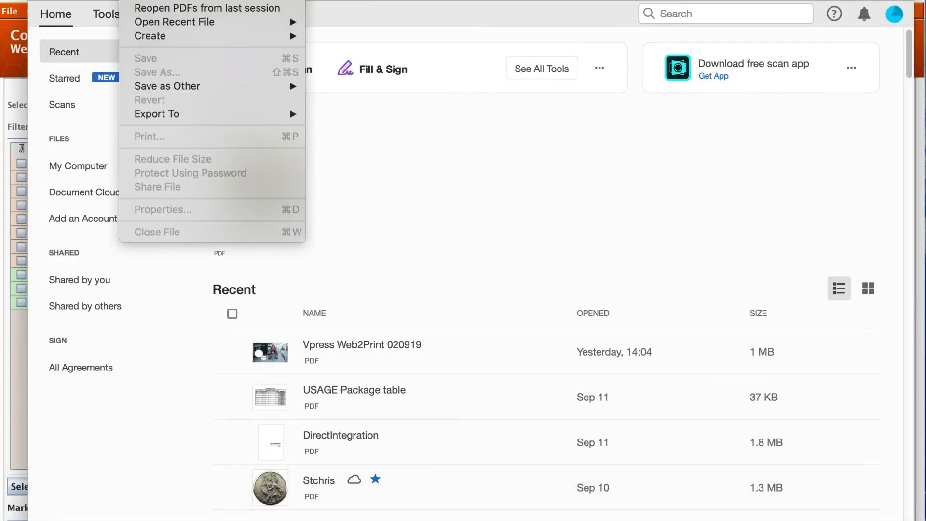
{"action": "left_click", "coordinate": [137, 0]}
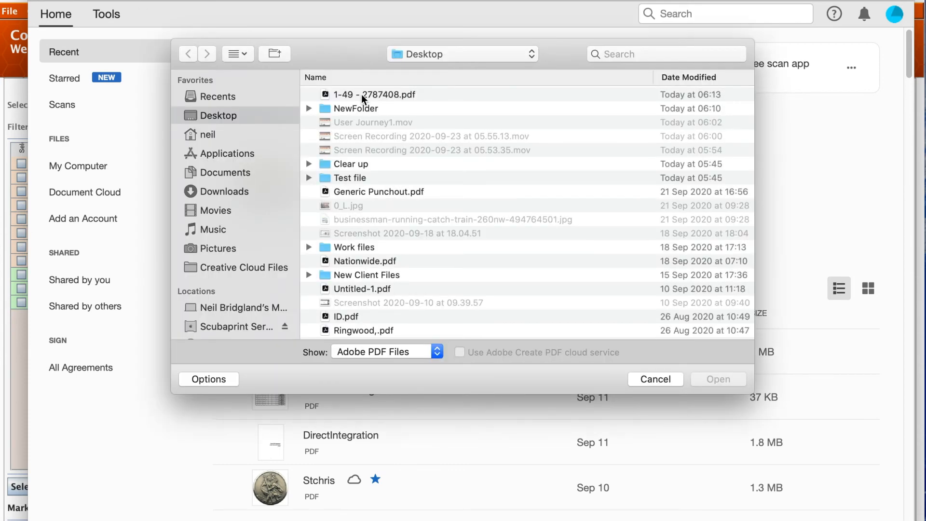
{"action": "double_click", "coordinate": [363, 96]}
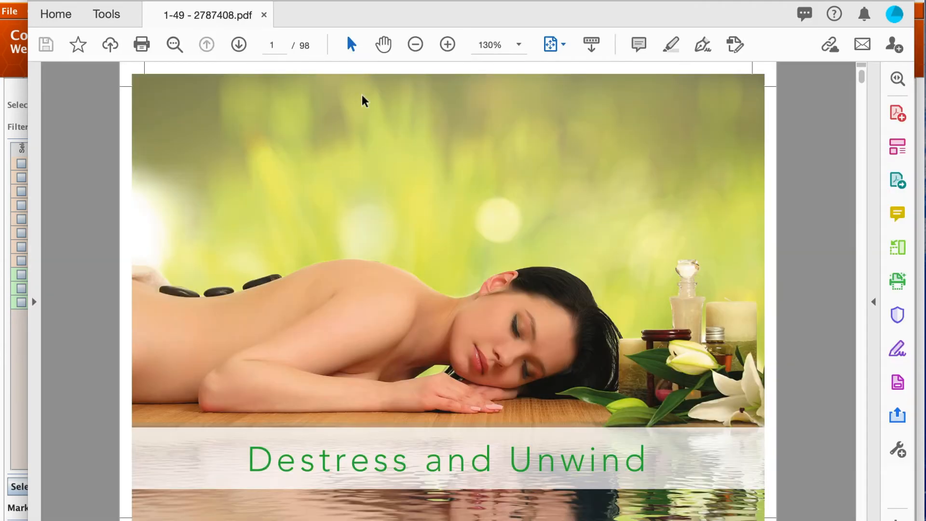
Page through the batch PDF from page 1 to page 11 to examine the personalised mailers.
{"action": "left_click", "coordinate": [238, 48]}
{"action": "left_click", "coordinate": [238, 48]}
{"action": "left_click", "coordinate": [238, 48]}
{"action": "left_click", "coordinate": [239, 49]}
{"action": "left_click", "coordinate": [239, 49]}
{"action": "left_click", "coordinate": [239, 48]}
{"action": "left_click", "coordinate": [238, 48]}
{"action": "left_click", "coordinate": [238, 48]}
{"action": "left_click", "coordinate": [239, 48]}
{"action": "left_click", "coordinate": [238, 48]}
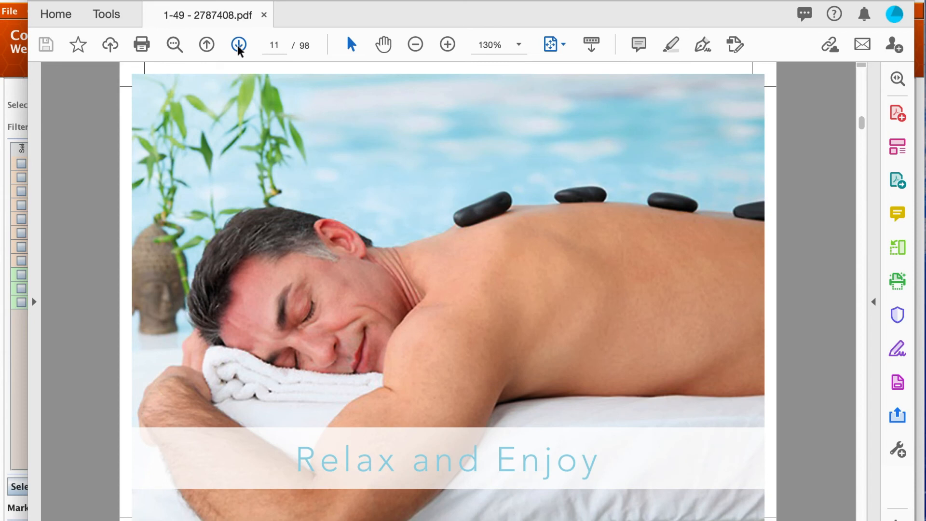